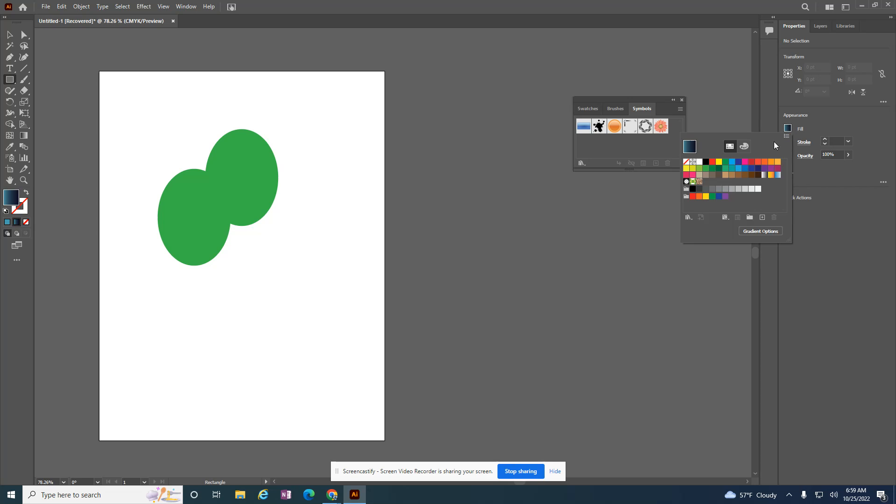
Step: Draw a red-filled rectangle about 654 by 812 pt that covers the whole artboard
click(751, 161)
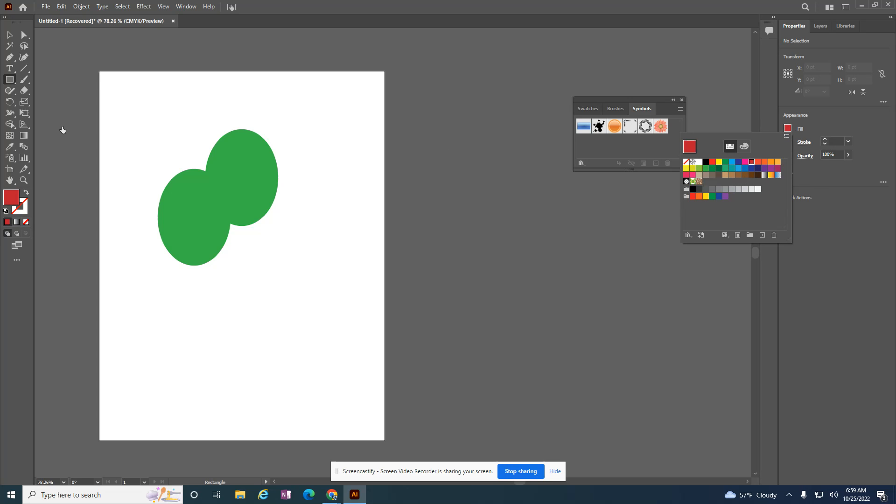
drag(91, 64, 396, 442)
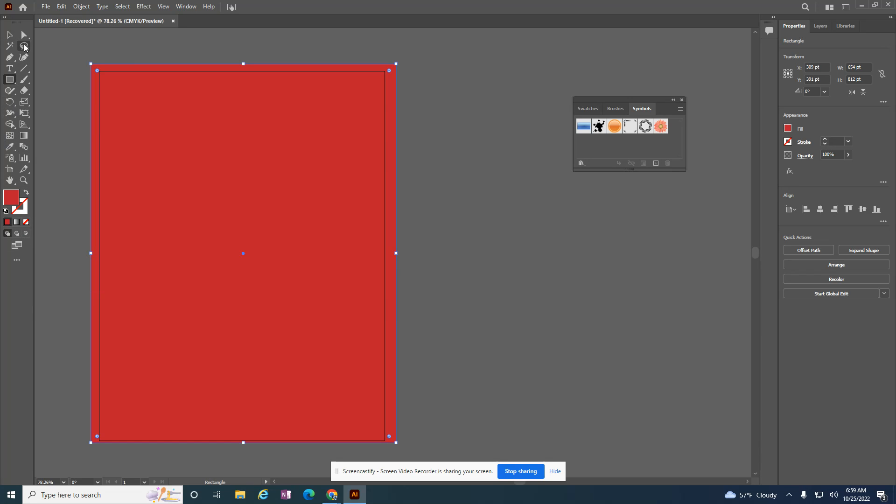
Step: Apply a linear white-to-black gradient to the rectangle with the Gradient tool and shift its midpoint toward the white end
click(185, 6)
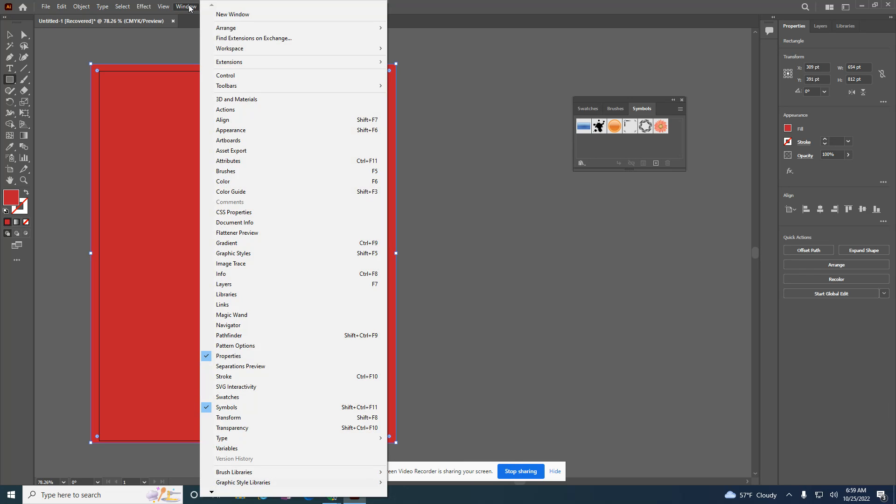
mouse_move(374, 86)
click(24, 136)
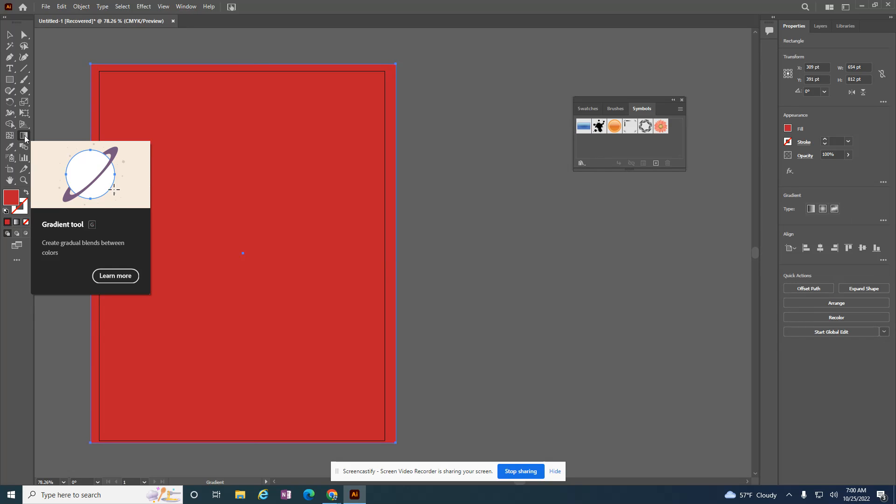
click(208, 180)
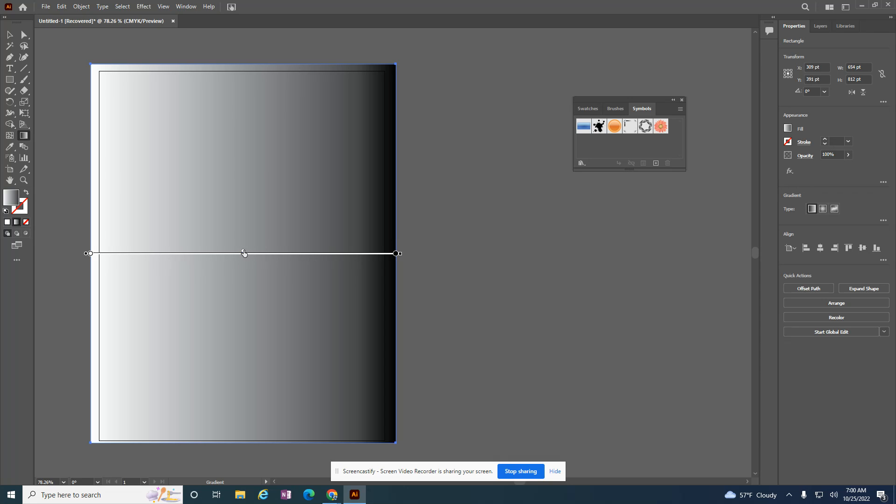
mouse_move(243, 254)
mouse_down()
mouse_move(124, 266)
mouse_move(345, 266)
mouse_move(146, 273)
mouse_up()
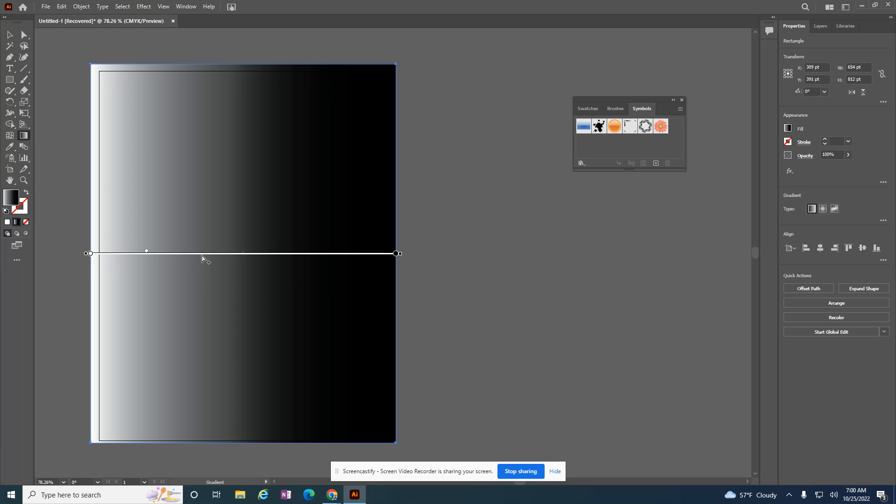
mouse_move(201, 253)
mouse_down()
mouse_move(371, 259)
mouse_move(201, 256)
mouse_move(194, 276)
mouse_move(200, 254)
mouse_up()
mouse_move(394, 257)
mouse_down()
mouse_move(244, 256)
mouse_move(392, 260)
mouse_up()
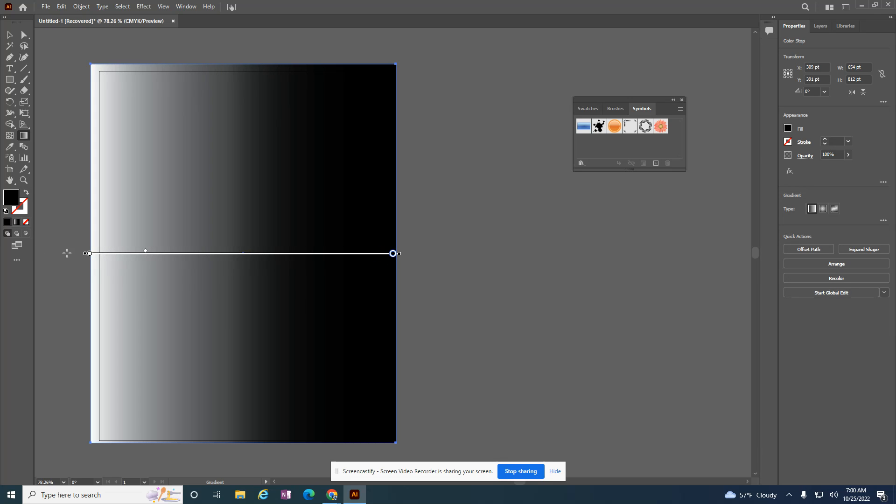
mouse_move(90, 257)
mouse_down()
mouse_move(280, 258)
mouse_move(89, 262)
mouse_up()
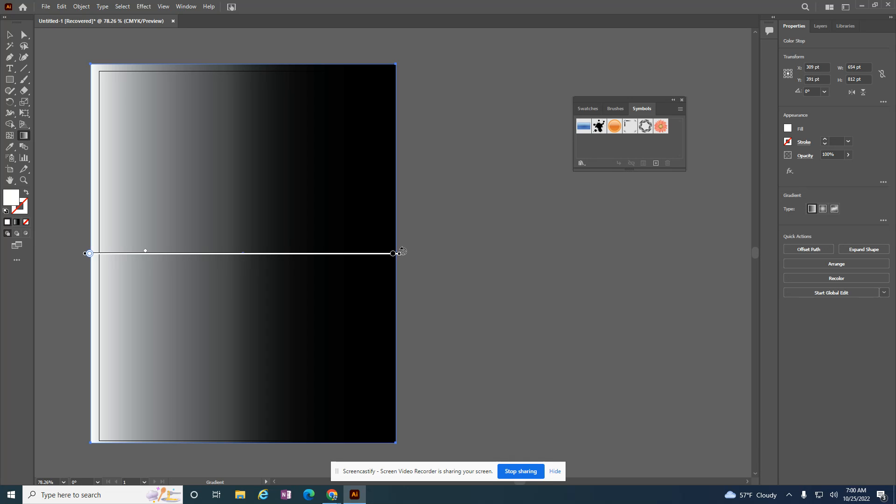
Step: Rotate the gradient to vertical with black at the top, then shift it down past the rectangle's lower edge and straighten its angle
mouse_move(402, 252)
mouse_down()
mouse_move(400, 228)
mouse_move(320, 76)
mouse_move(285, 52)
mouse_move(115, 19)
mouse_move(102, 6)
mouse_move(88, 10)
mouse_up()
drag(242, 182, 244, 368)
scroll(538, 197, down, 3)
scroll(538, 197, down, 3)
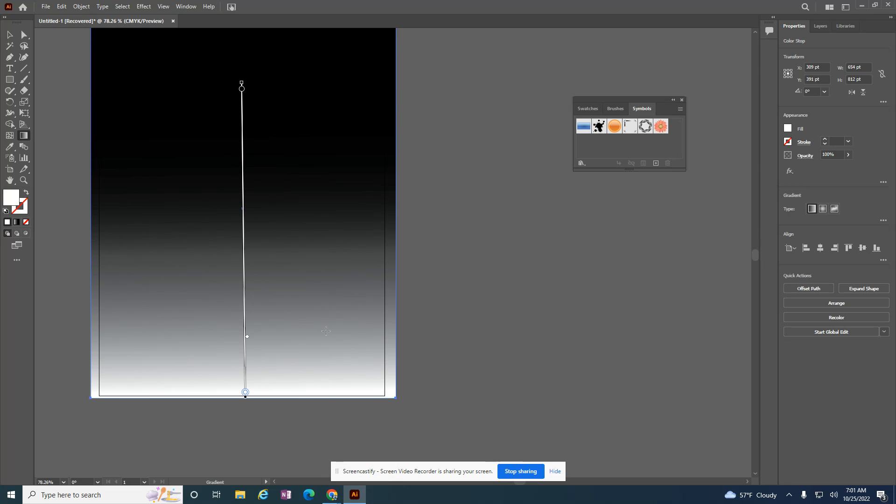
mouse_move(243, 317)
mouse_down()
mouse_move(242, 336)
mouse_move(251, 334)
mouse_up()
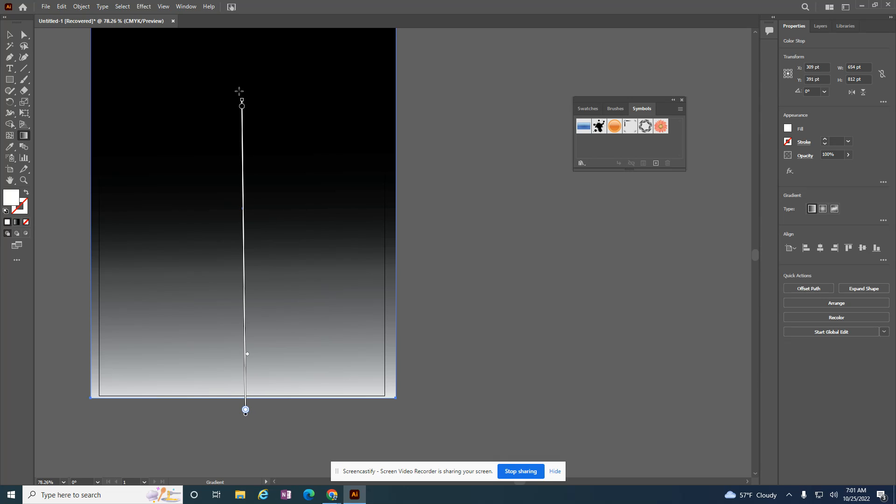
drag(239, 95, 246, 94)
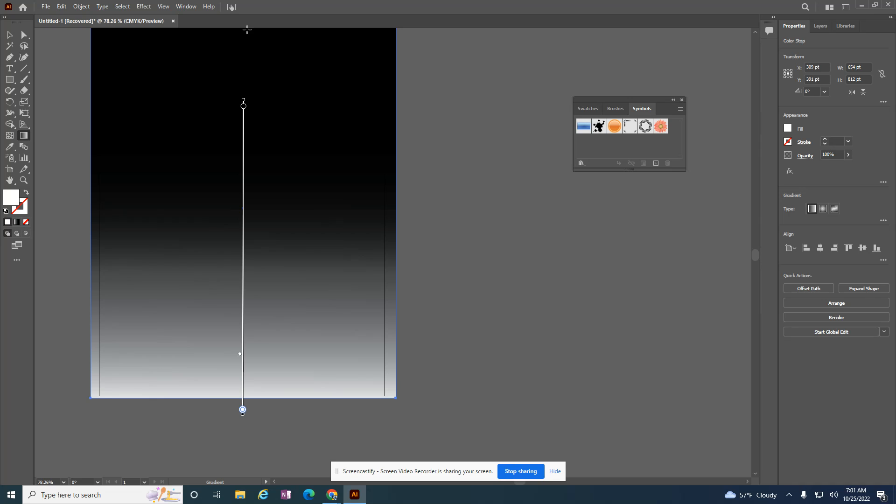
Step: Show the gradient settings in the empty area beside the artboard and look through the preset gradients
click(185, 7)
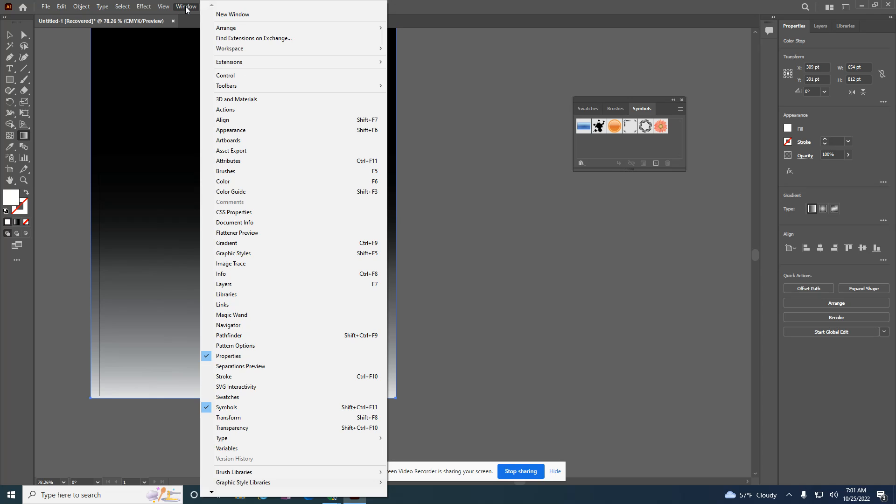
click(236, 243)
drag(401, 274, 631, 212)
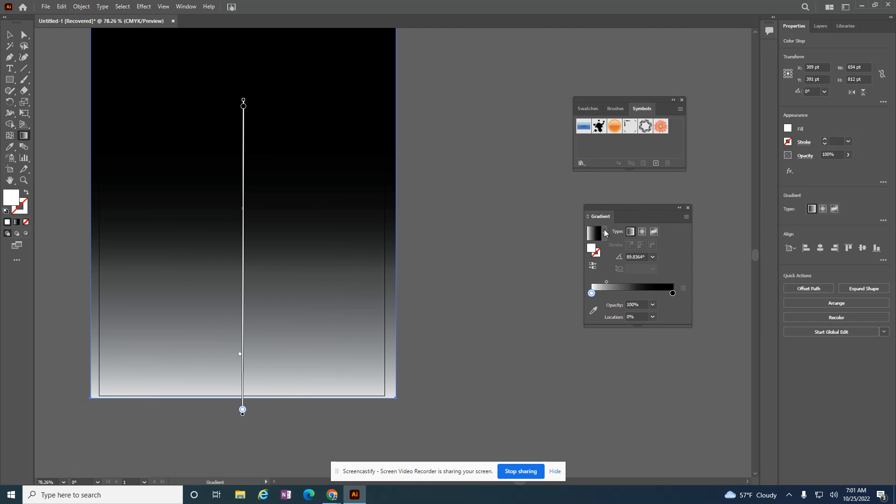
click(604, 232)
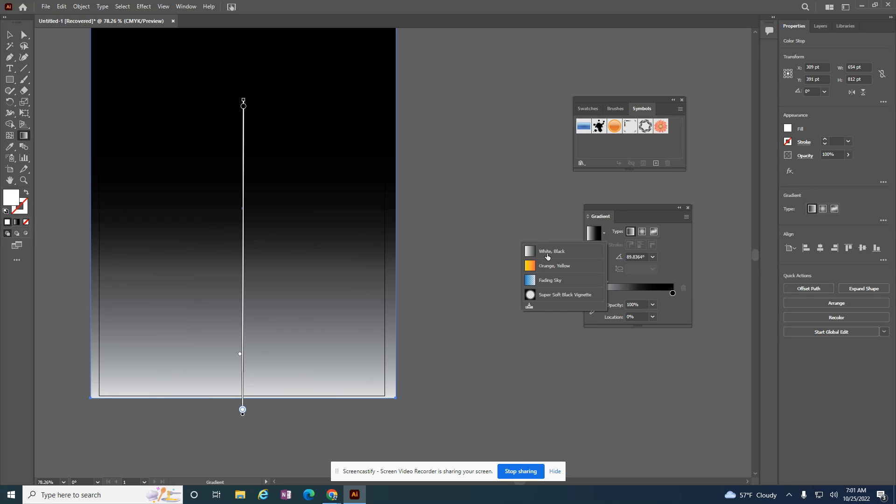
click(634, 206)
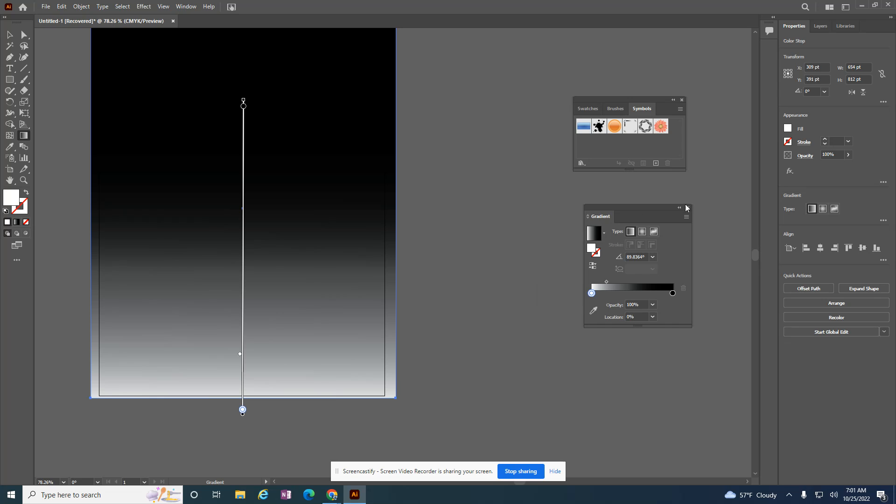
Step: Recolor the gradient's black stop with the dark blue swatch C=100 M=100 Y=25 K=25
click(674, 294)
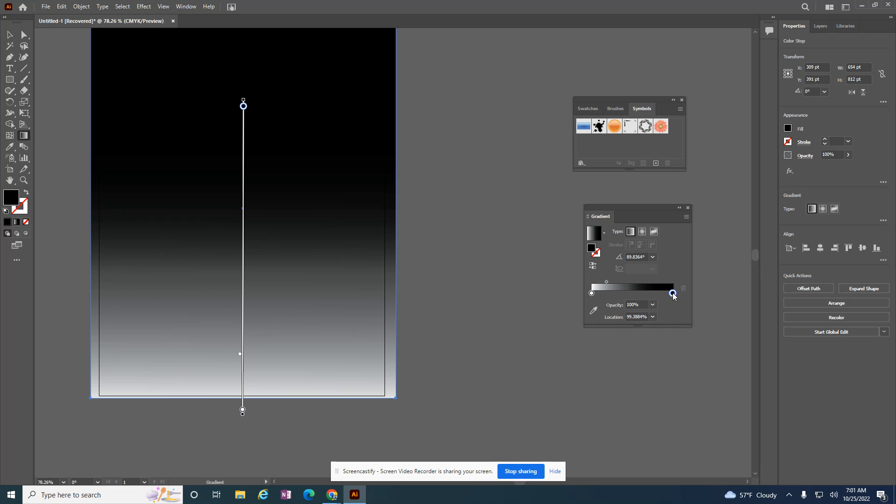
double_click(673, 294)
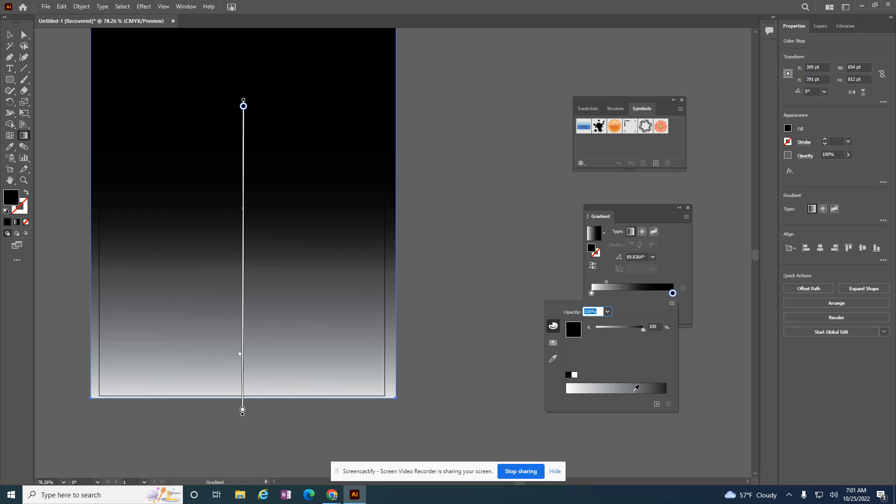
click(553, 344)
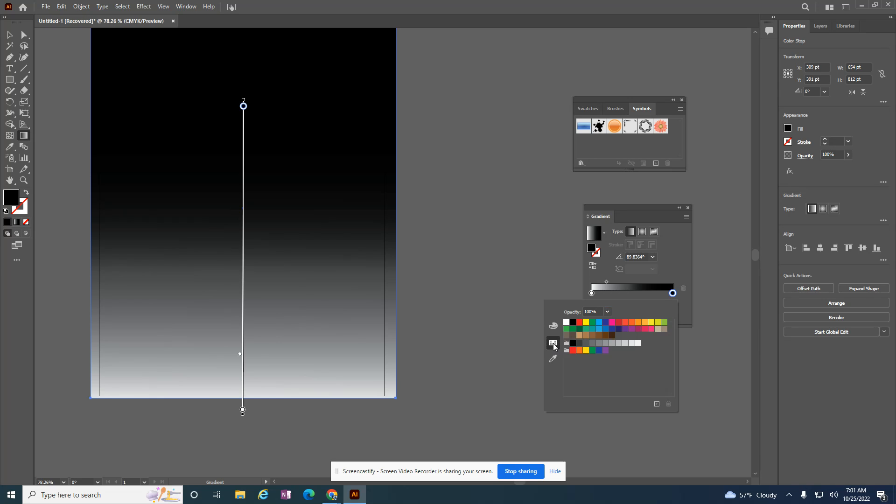
click(619, 329)
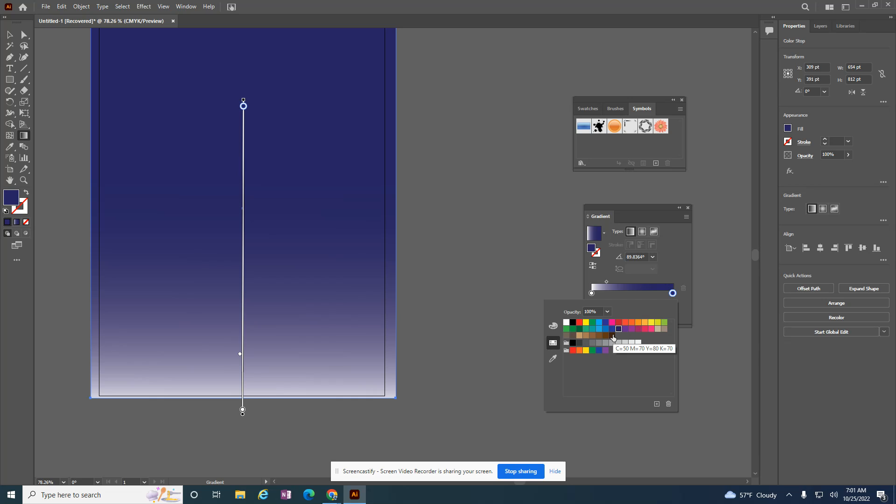
Step: Recolor the gradient's white stop to a medium blue of about C 78, M 45, Y 0, K 0
click(592, 294)
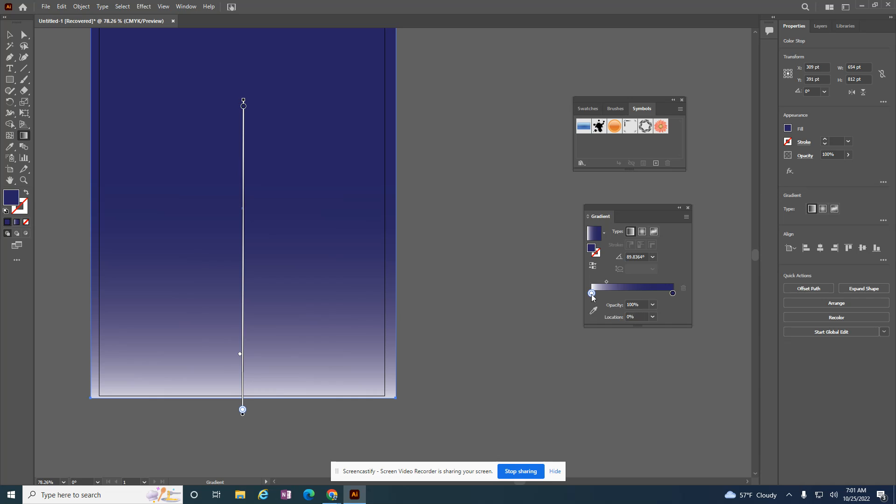
double_click(592, 294)
click(599, 329)
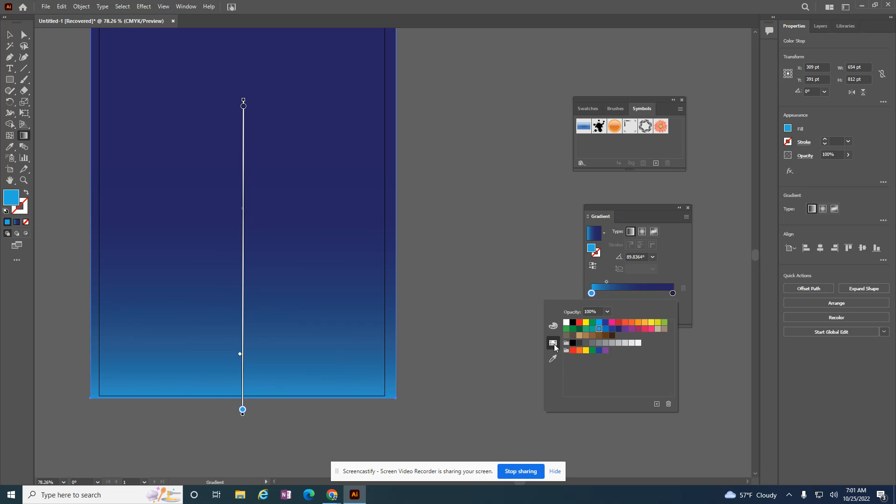
click(553, 326)
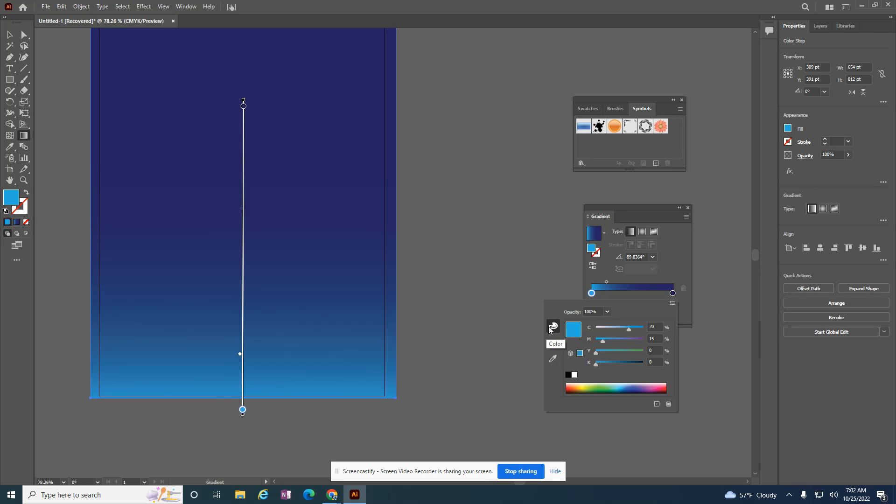
mouse_move(598, 366)
mouse_down()
mouse_move(611, 363)
mouse_move(602, 354)
mouse_up()
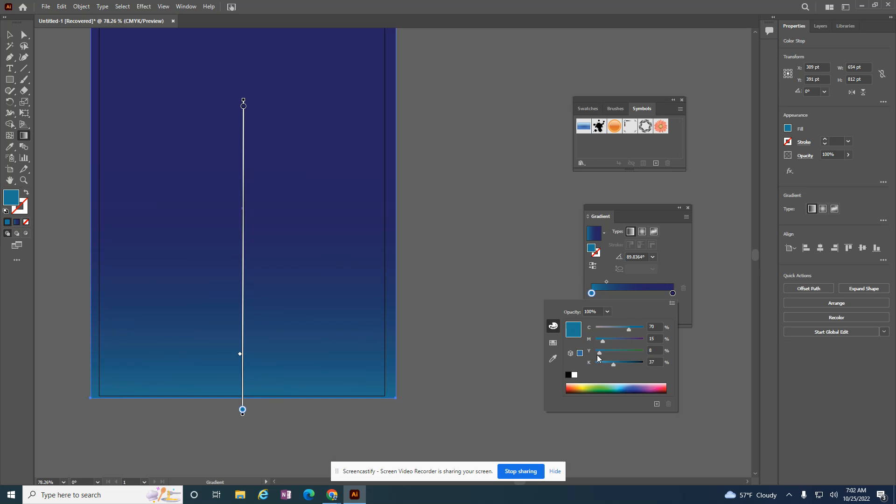
click(629, 385)
click(629, 386)
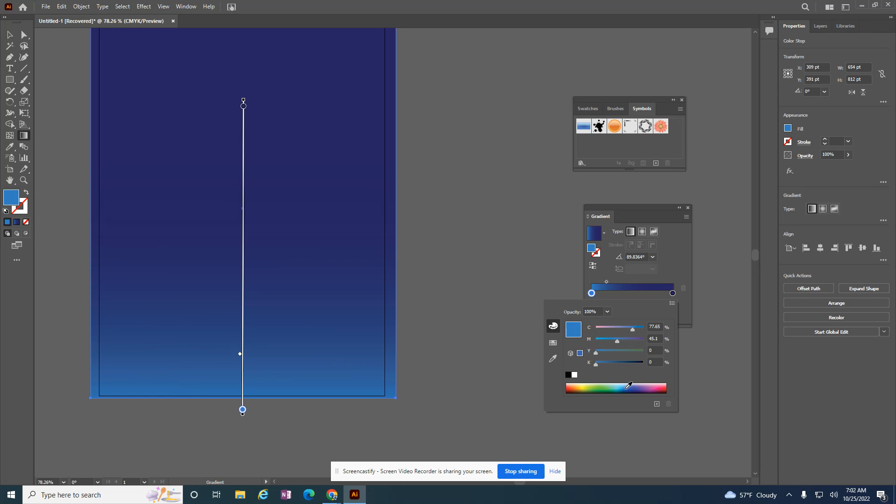
Step: Darken the gradient's dark blue stop by setting yellow to about 39% and black to about 36%
click(674, 294)
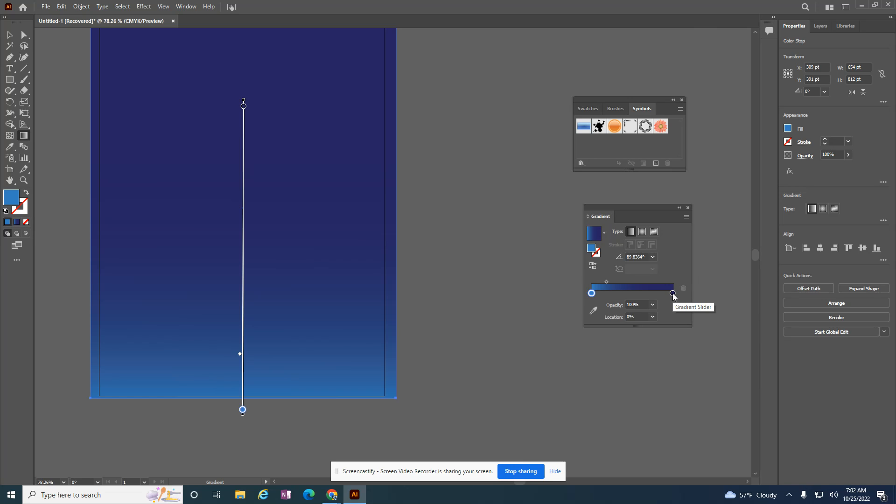
click(673, 293)
double_click(673, 293)
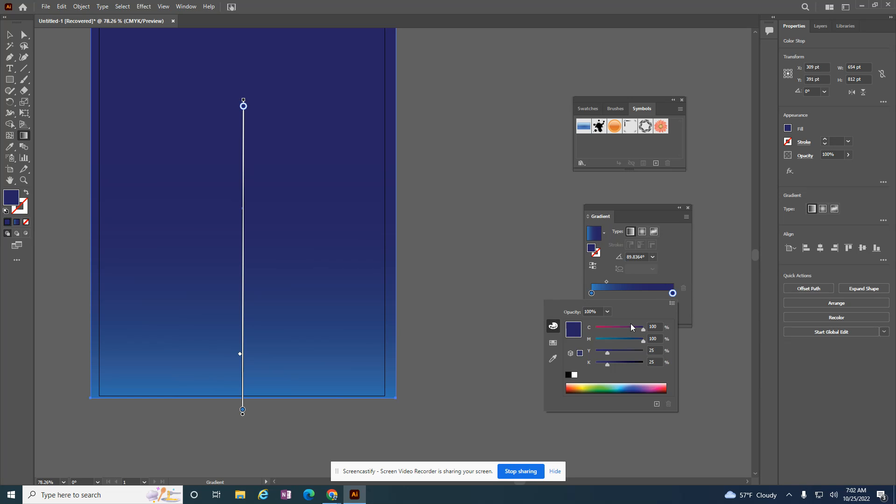
drag(610, 365, 613, 364)
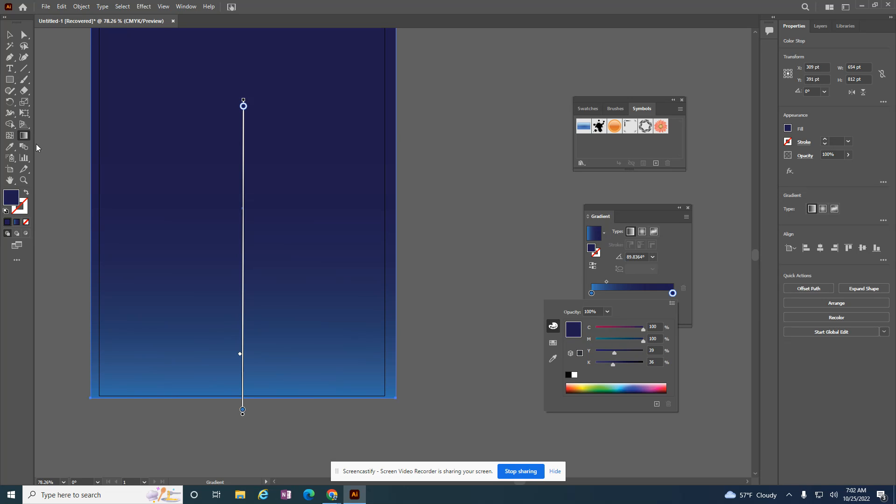
Step: Move the gradient up so that its light blue end meets the rectangle's lower edge
click(10, 36)
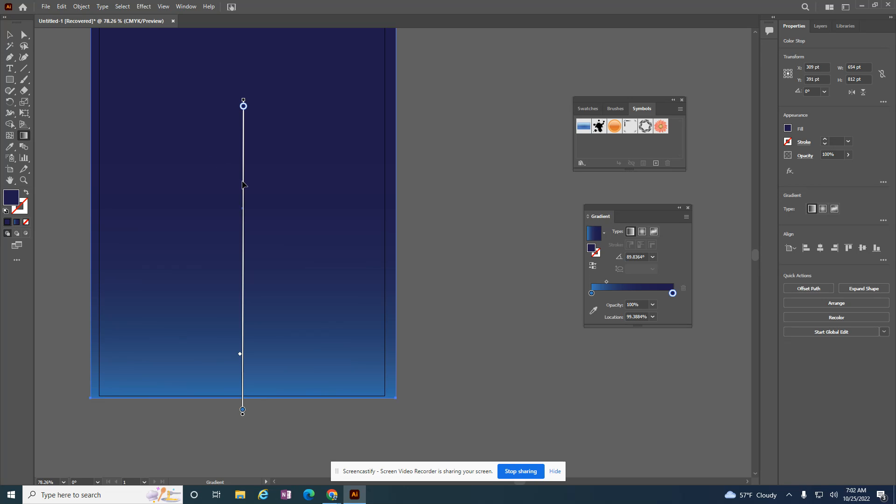
mouse_move(242, 184)
mouse_down()
mouse_move(252, 168)
mouse_move(243, 172)
mouse_up()
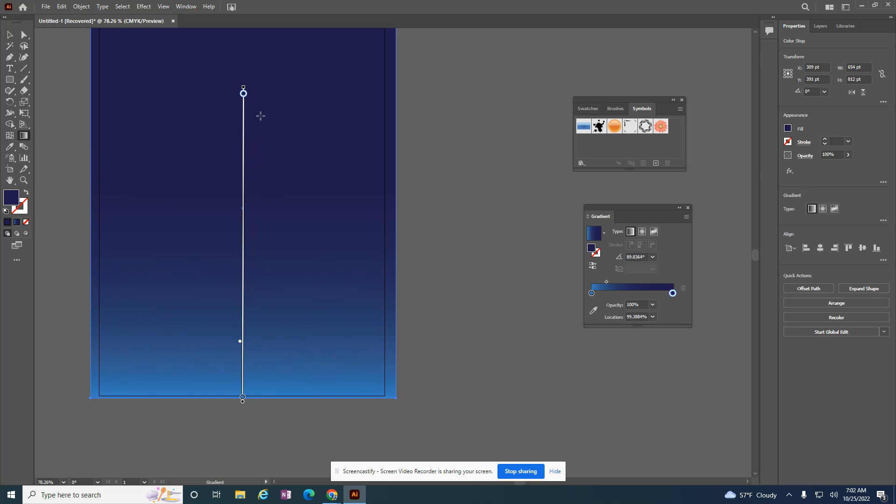
scroll(535, 334, up, 2)
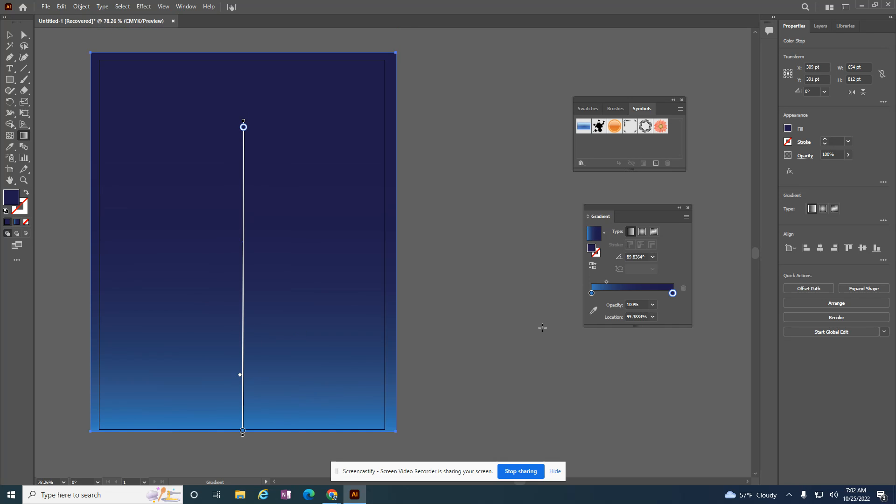
Step: Send the gradient rectangle to the back, behind the two green ellipses
click(81, 6)
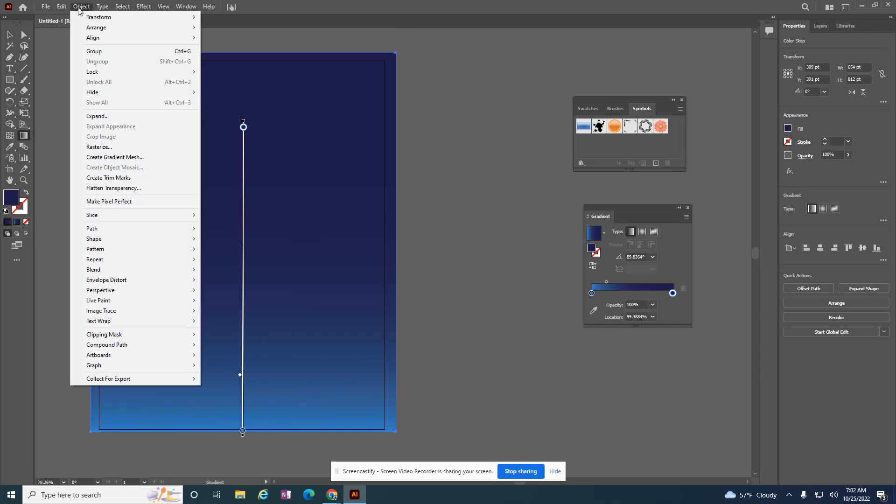
mouse_move(111, 31)
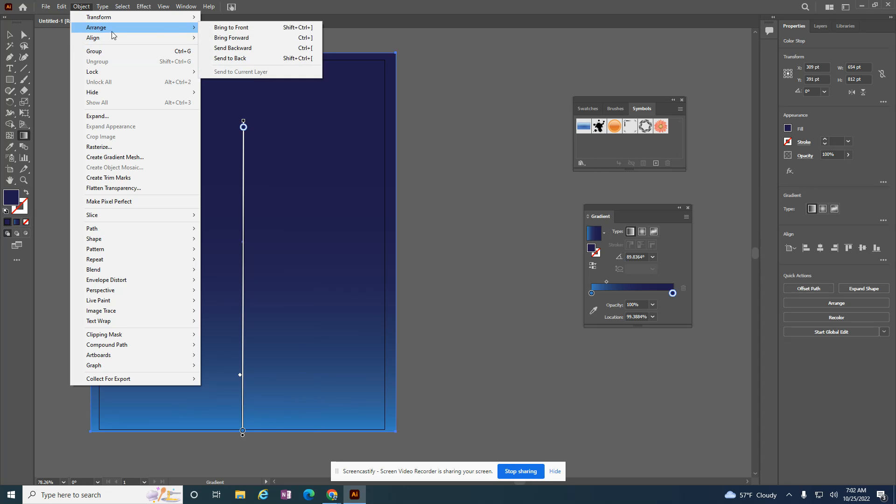
click(219, 58)
key(v)
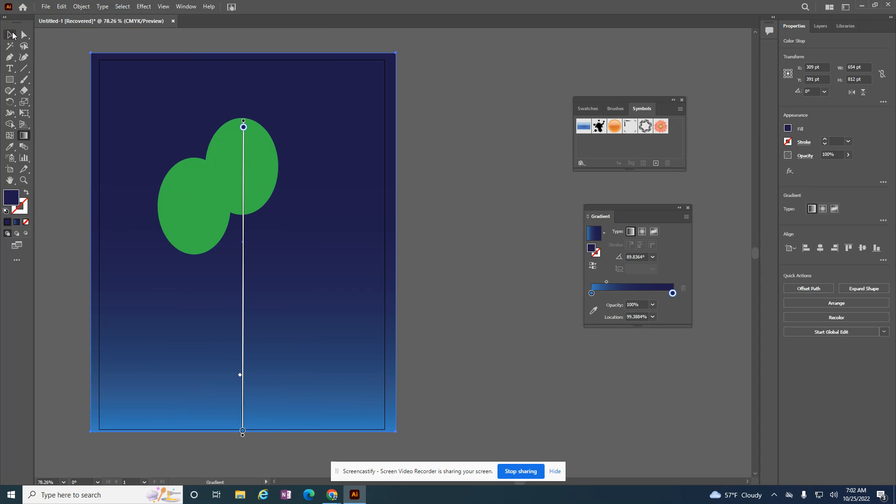
Step: Move the left green ellipse to about X 353 pt, Y 463.5 pt and apply the blue linear gradient horizontally across it
drag(180, 207, 250, 277)
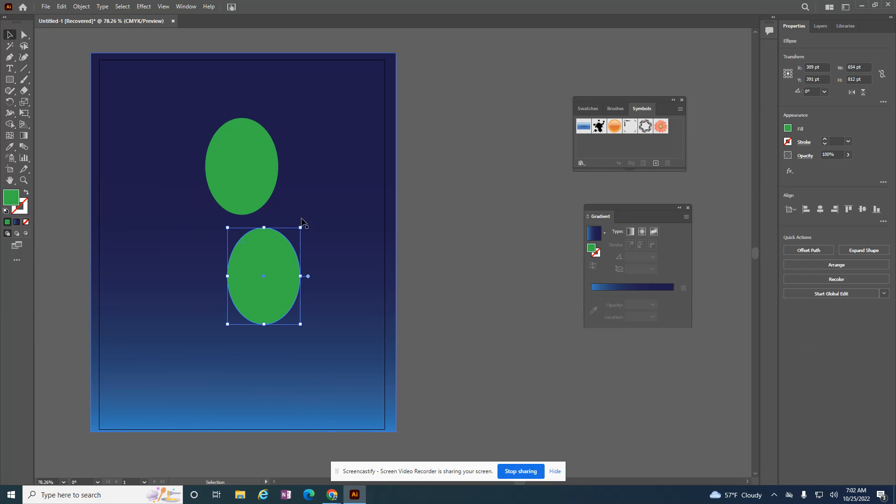
click(24, 136)
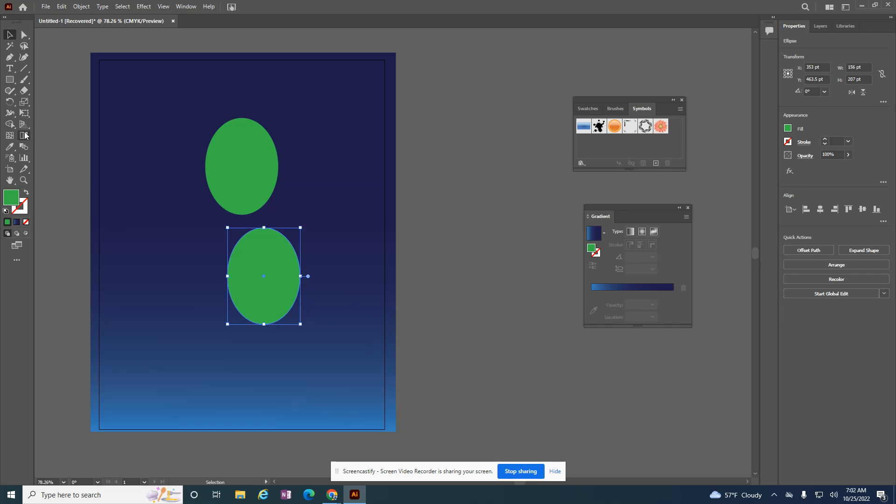
click(261, 293)
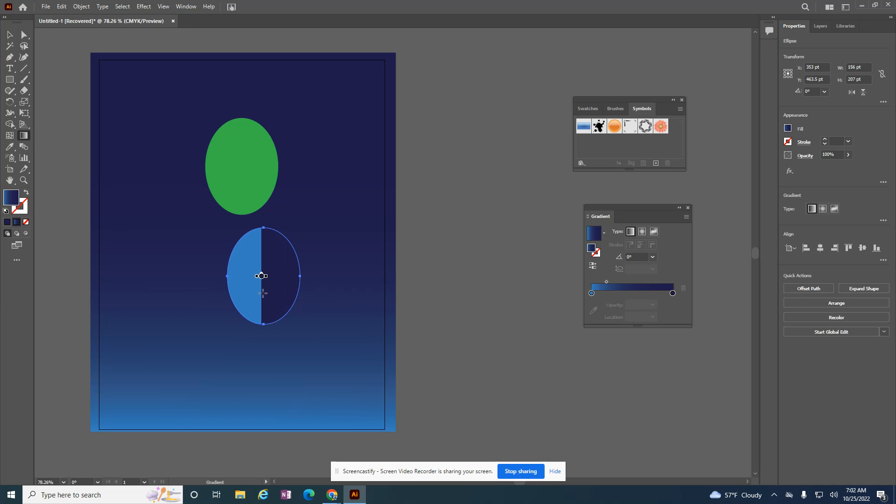
drag(227, 276, 300, 276)
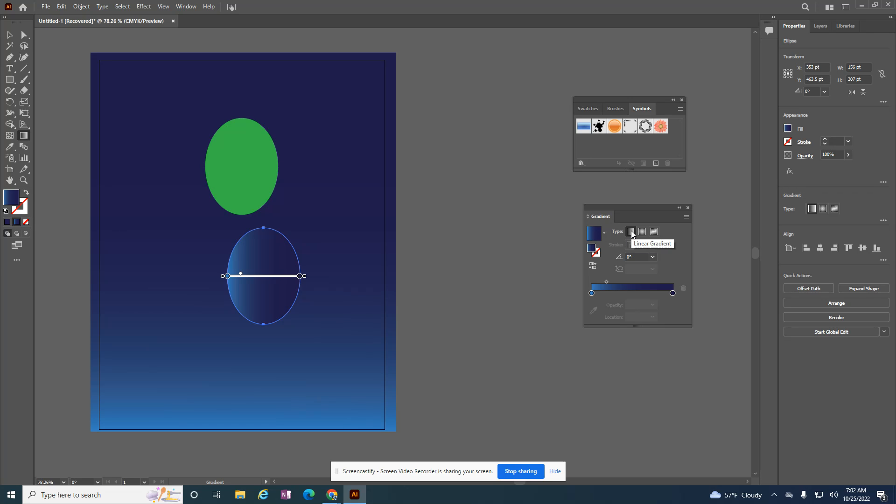
Step: Try radial and freeform gradients on the lower ellipse, including moving freeform color points, and restore the linear type
click(643, 232)
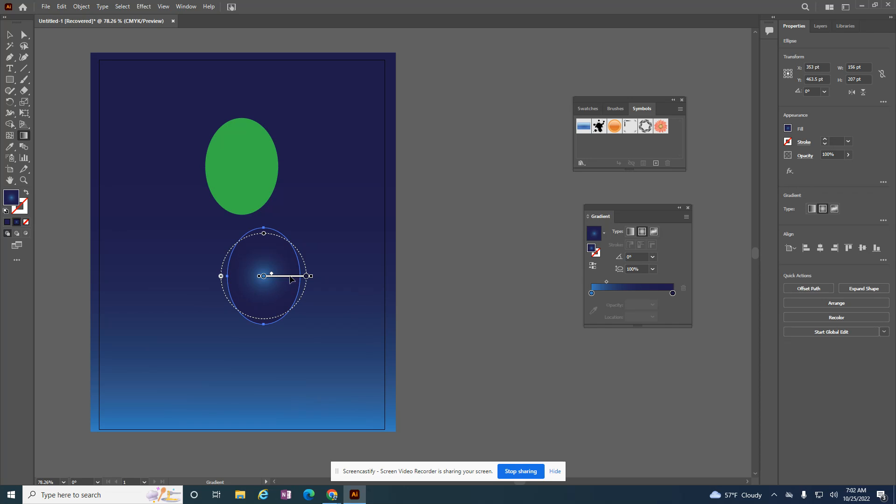
click(653, 231)
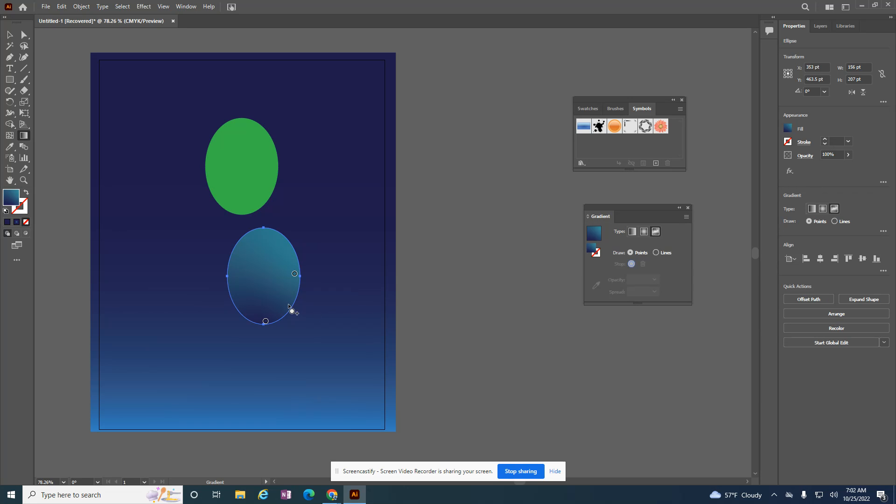
drag(295, 274, 273, 253)
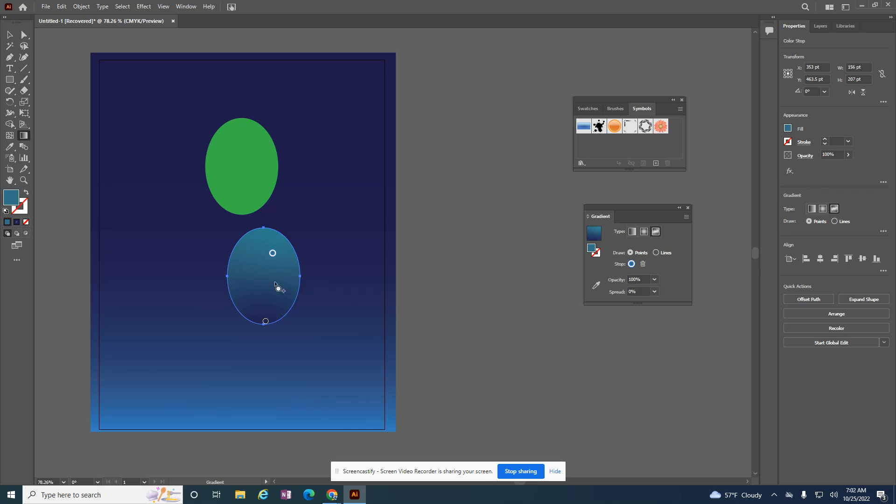
mouse_move(265, 321)
mouse_down()
mouse_move(278, 299)
mouse_move(267, 299)
mouse_move(254, 270)
mouse_move(243, 268)
mouse_up()
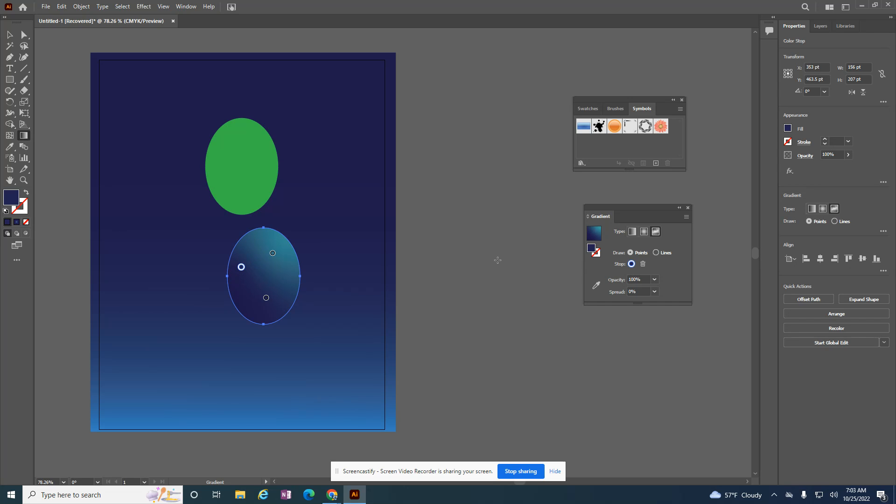
key(Delete)
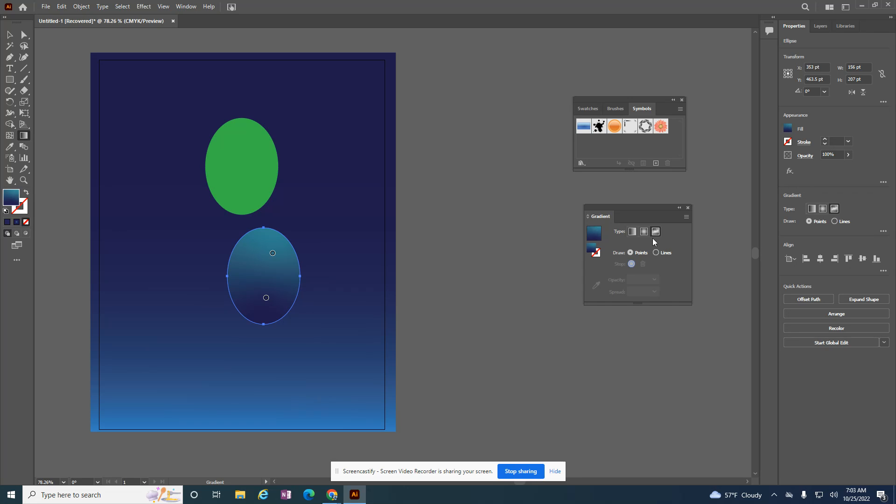
click(633, 232)
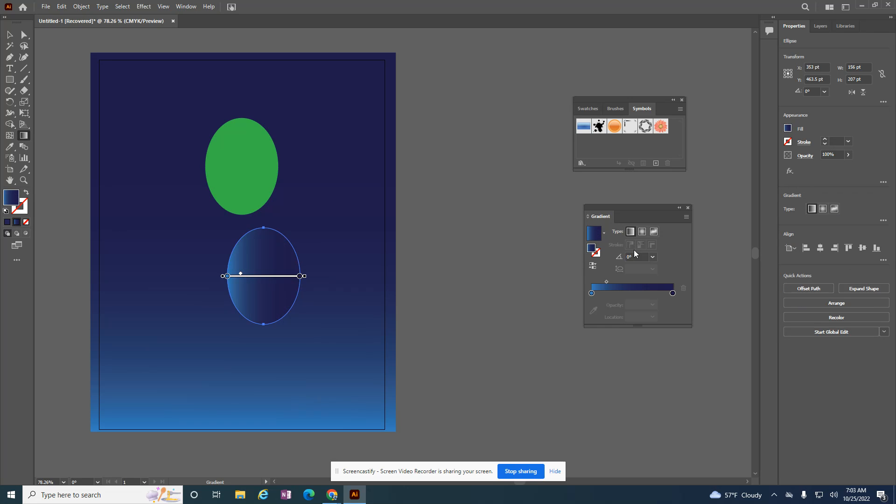
Step: Recolor the gradient's dark blue stop to a very dark green of C 89.8, M 38.82, Y 100, K 76
double_click(673, 294)
click(610, 388)
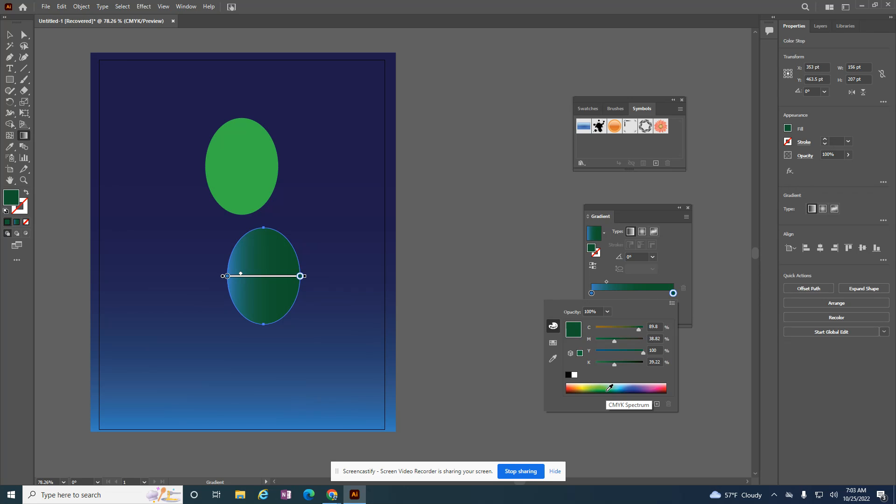
drag(615, 364, 633, 365)
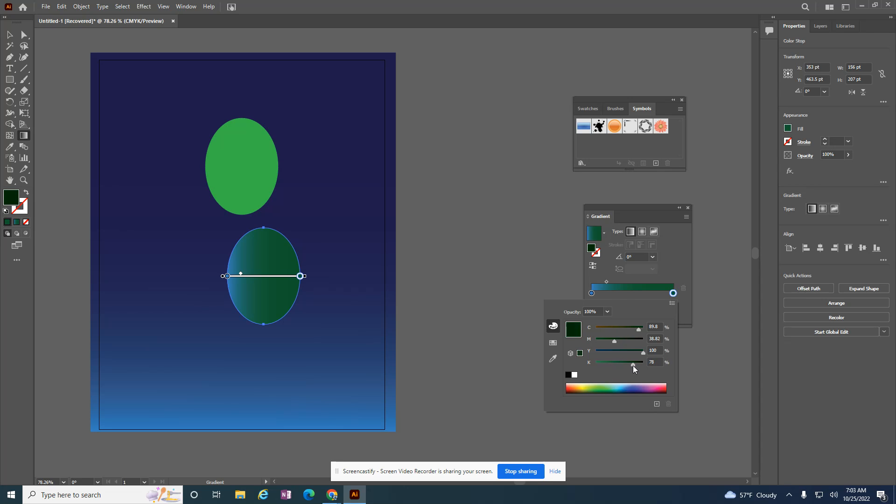
Step: Recolor the gradient's medium blue stop to a light green of C 60, M 0, Y 100, K 0
click(592, 294)
drag(592, 295, 594, 295)
double_click(593, 296)
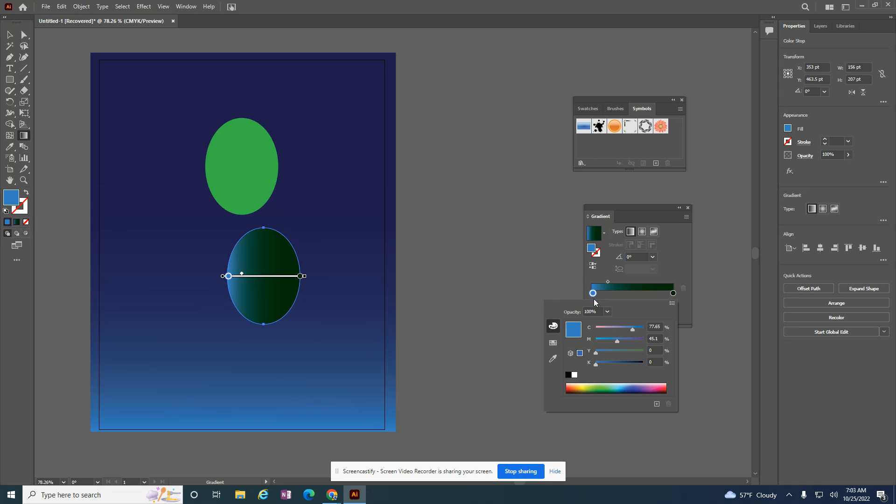
click(599, 387)
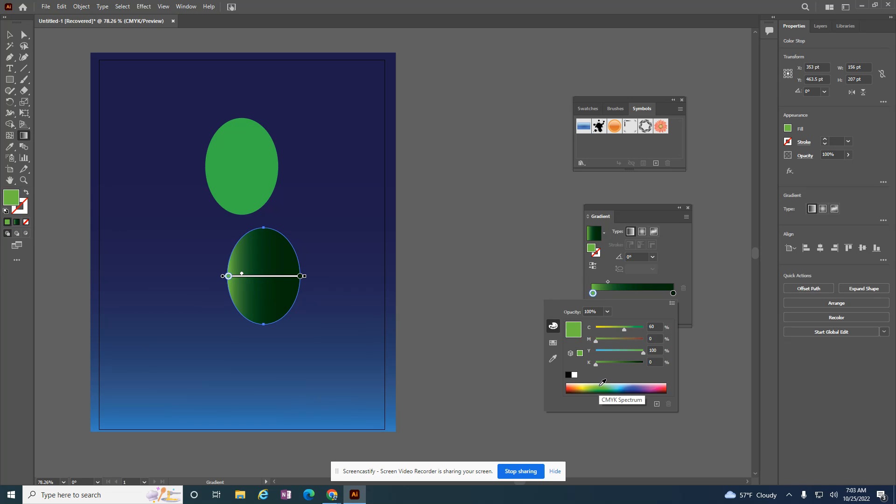
Step: Redraw the lower ellipse's gradient almost vertically, from light green near its top to dark green at its bottom
click(9, 35)
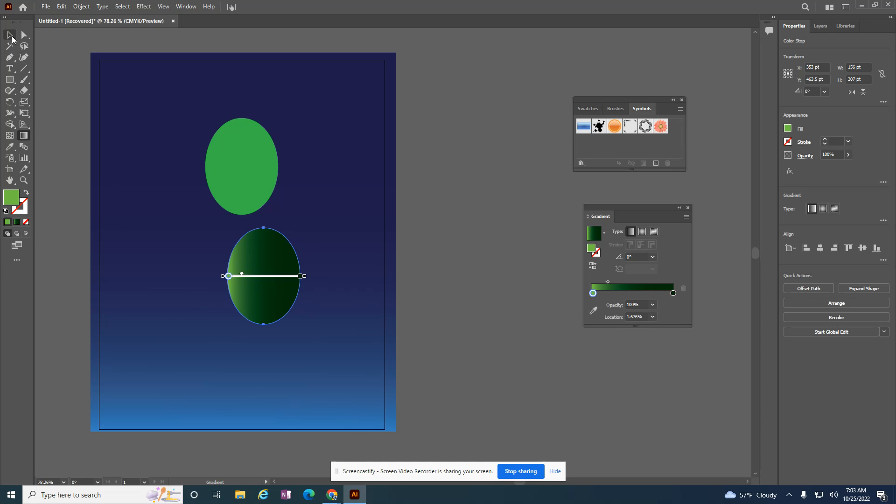
mouse_move(305, 276)
mouse_down()
mouse_move(306, 244)
mouse_move(272, 213)
mouse_move(266, 336)
mouse_move(230, 349)
mouse_up()
drag(265, 316, 266, 291)
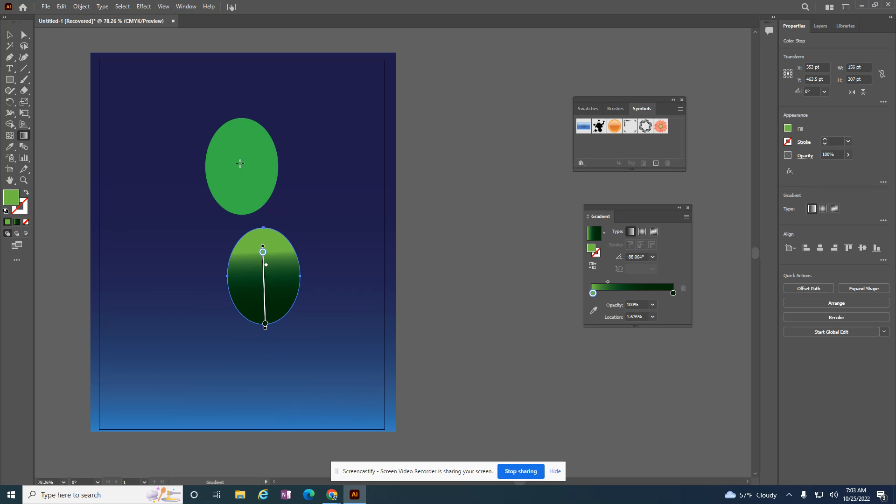
Step: Overlap the solid green ellipse on the gradient ellipse and reverse the lower ellipse's gradient so light green is at its bottom
click(9, 35)
mouse_move(225, 161)
mouse_down()
mouse_move(250, 257)
mouse_move(251, 245)
mouse_move(262, 242)
mouse_move(262, 182)
mouse_move(257, 239)
mouse_up()
click(258, 314)
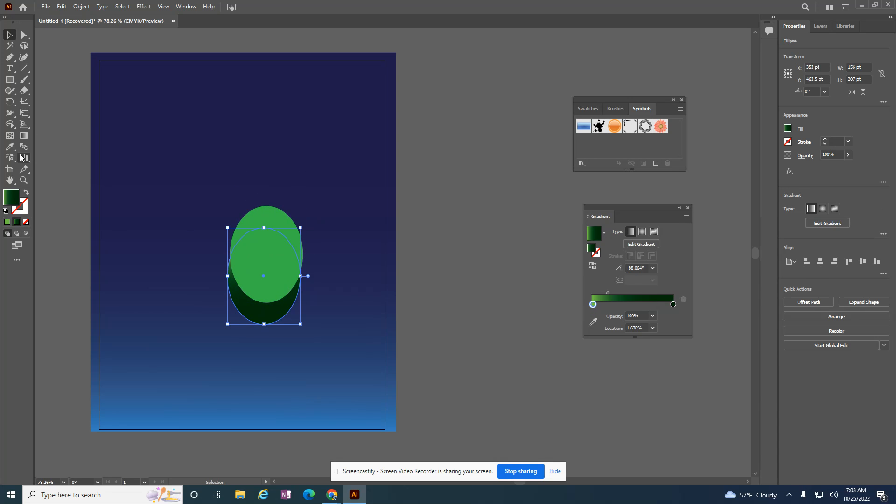
click(24, 136)
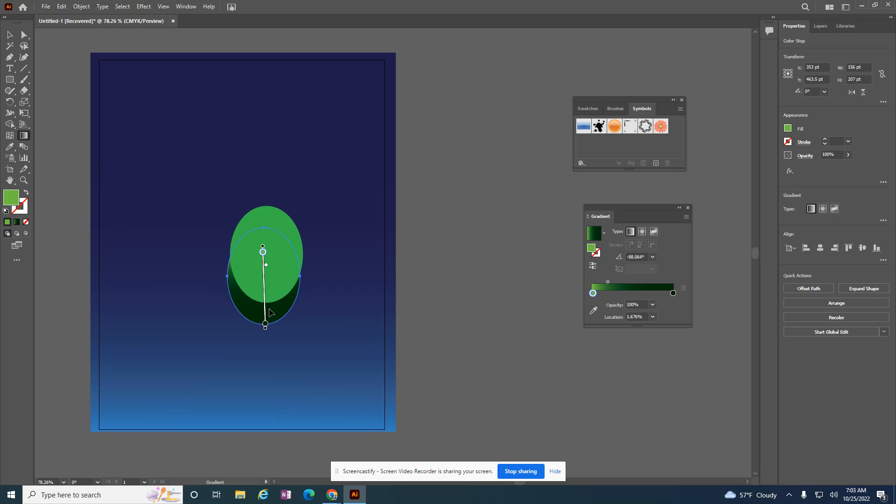
mouse_move(269, 333)
mouse_down()
mouse_move(324, 248)
mouse_move(248, 173)
mouse_move(262, 219)
mouse_up()
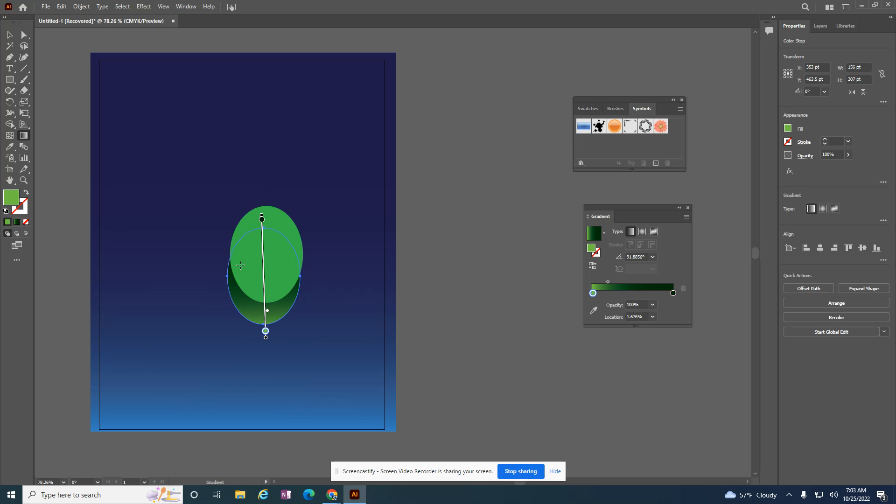
Step: Move the solid green ellipse up to X 353 pt, Y 335 pt and fill it with the green linear gradient
key(v)
click(462, 175)
drag(267, 252, 266, 213)
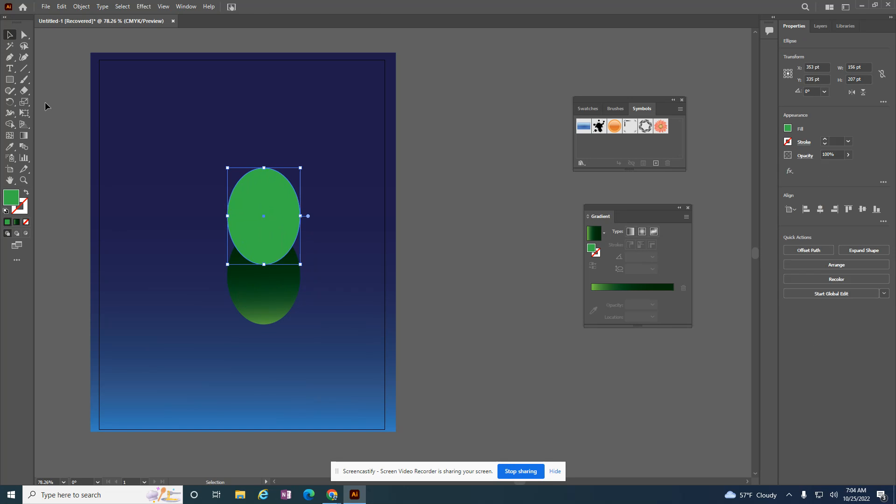
click(24, 136)
click(263, 232)
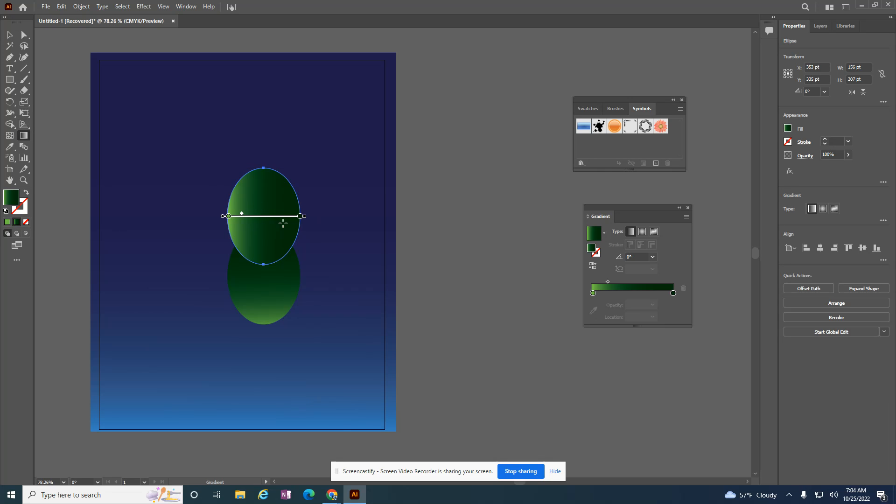
Step: Redraw the upper ellipse's gradient vertically with light green at its top, and move the ellipse to about X 358 pt, Y 426 pt
mouse_move(309, 218)
mouse_down()
mouse_move(264, 122)
mouse_move(250, 112)
mouse_move(229, 158)
mouse_up()
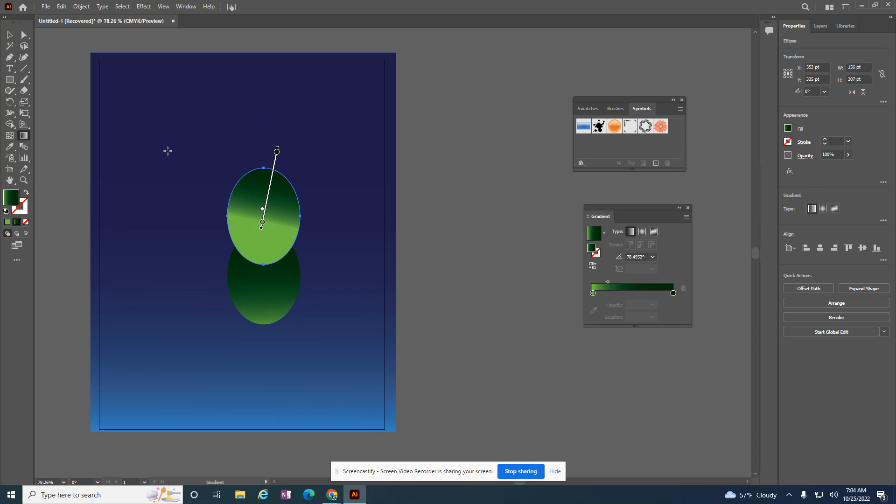
click(10, 34)
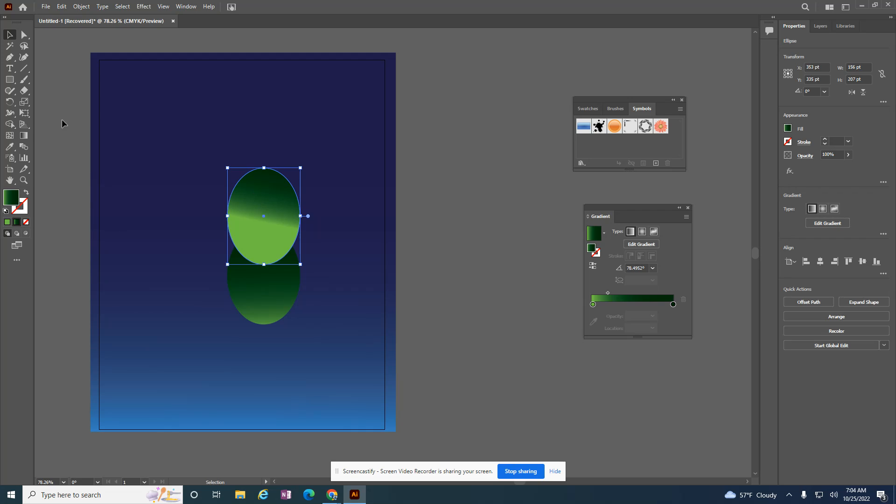
click(23, 136)
drag(270, 206, 263, 236)
mouse_move(270, 176)
mouse_down()
mouse_move(244, 156)
mouse_move(242, 210)
mouse_move(271, 330)
mouse_up()
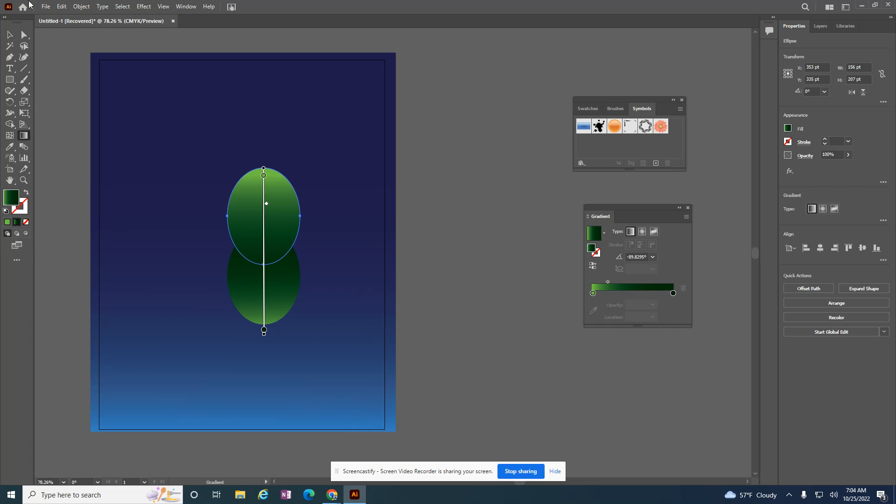
click(10, 34)
drag(254, 203, 257, 245)
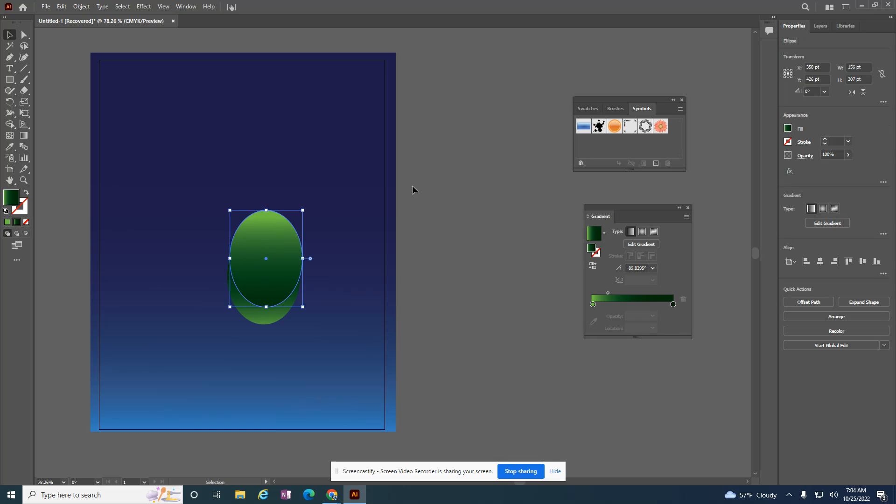